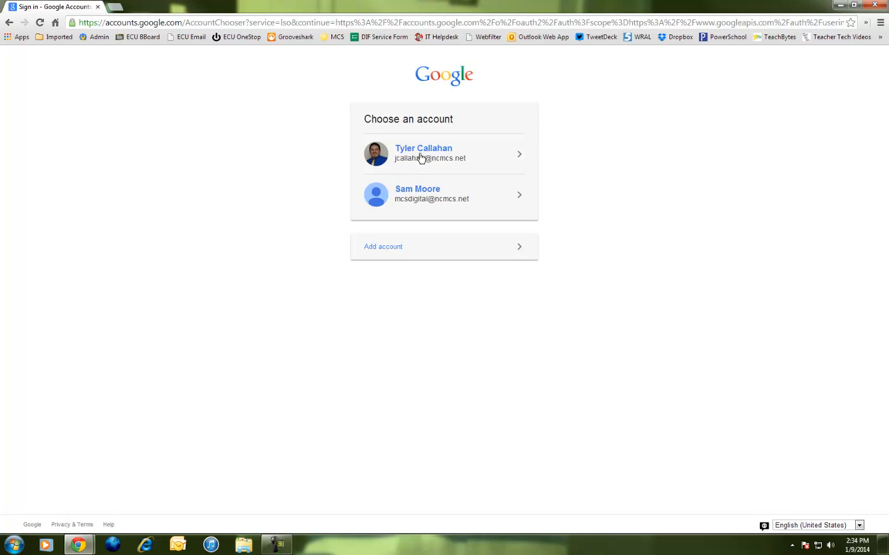
Step: Sign in with the teacher's Google account and create a new presentation from scratch
click(426, 149)
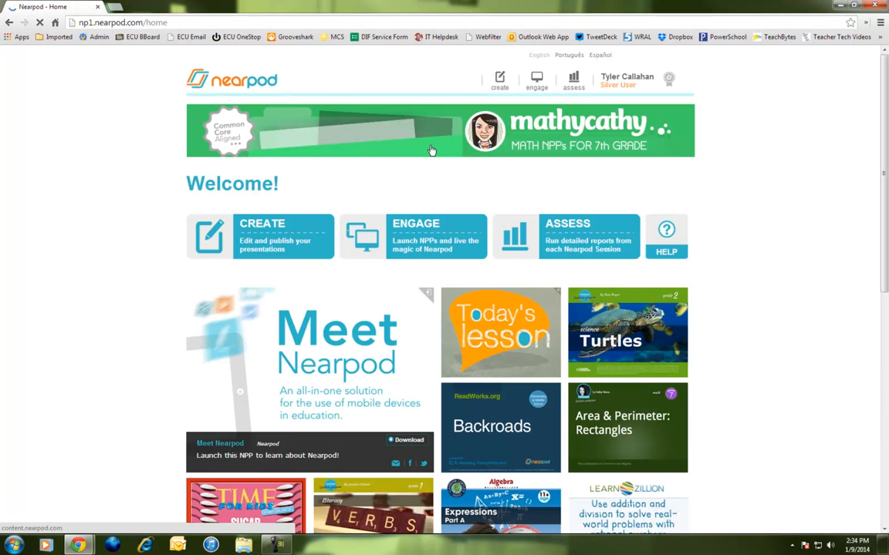
click(500, 82)
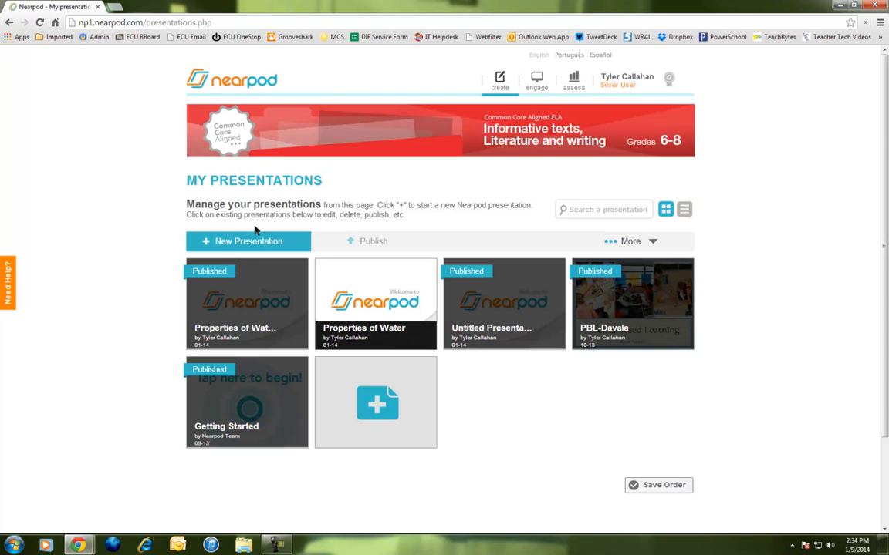
click(255, 243)
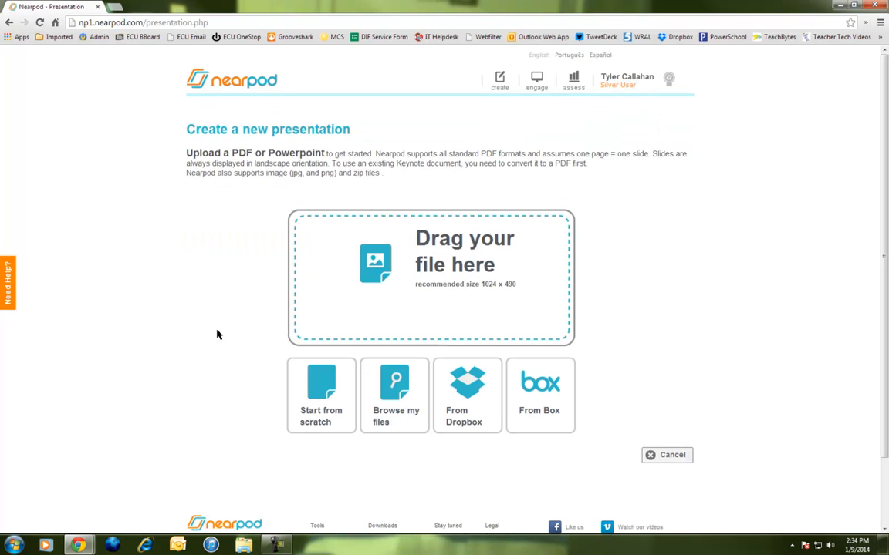
click(313, 392)
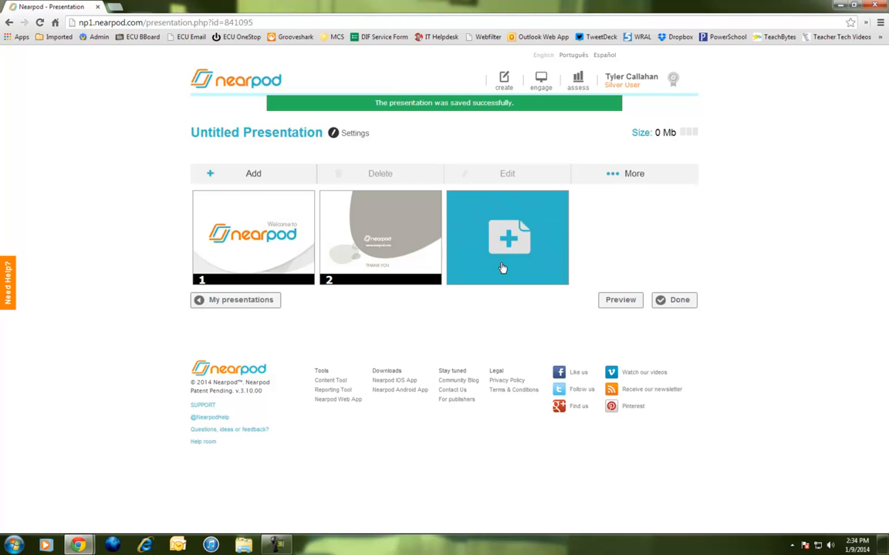
Step: Add a poll activity with the question "The suction cup will only stick to the window if I wet it first."
click(510, 240)
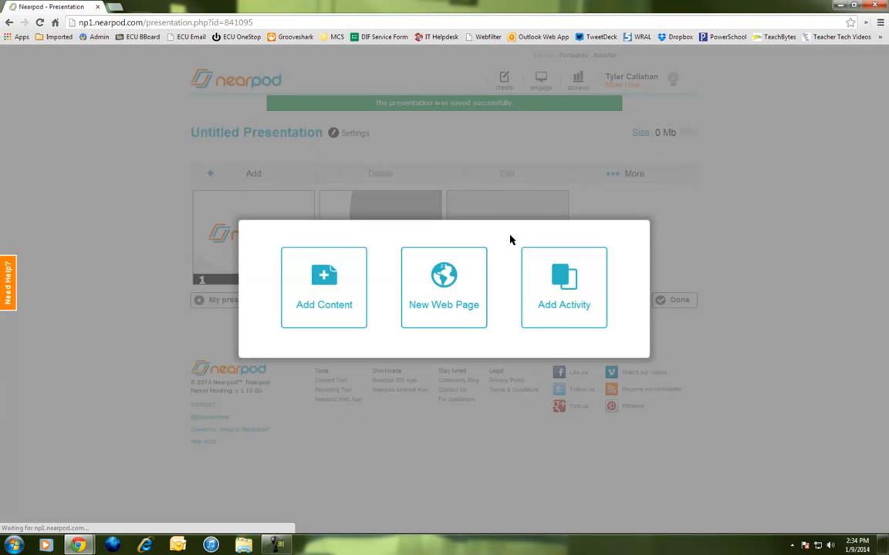
click(567, 287)
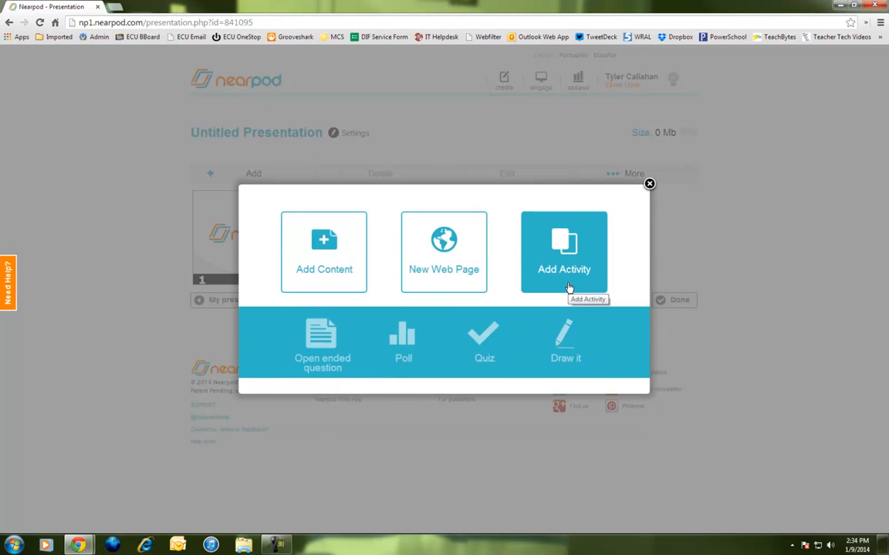
click(407, 339)
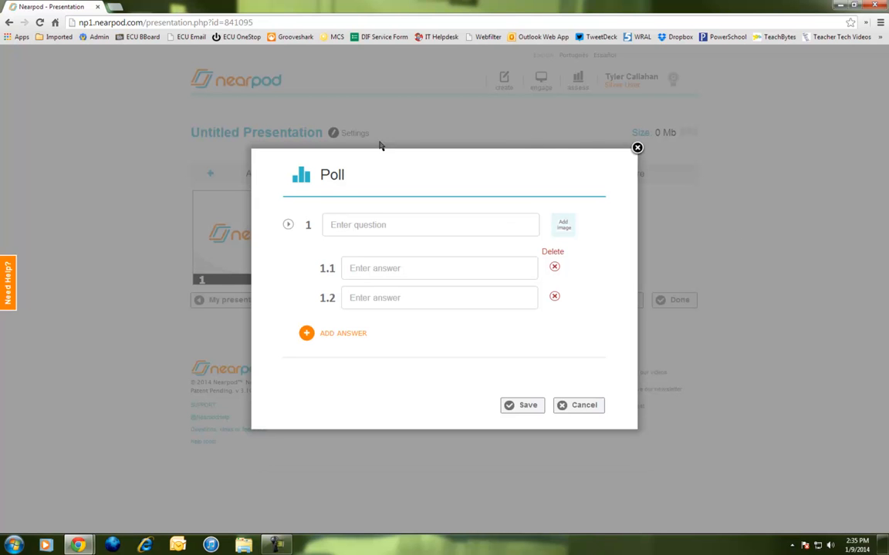
click(361, 227)
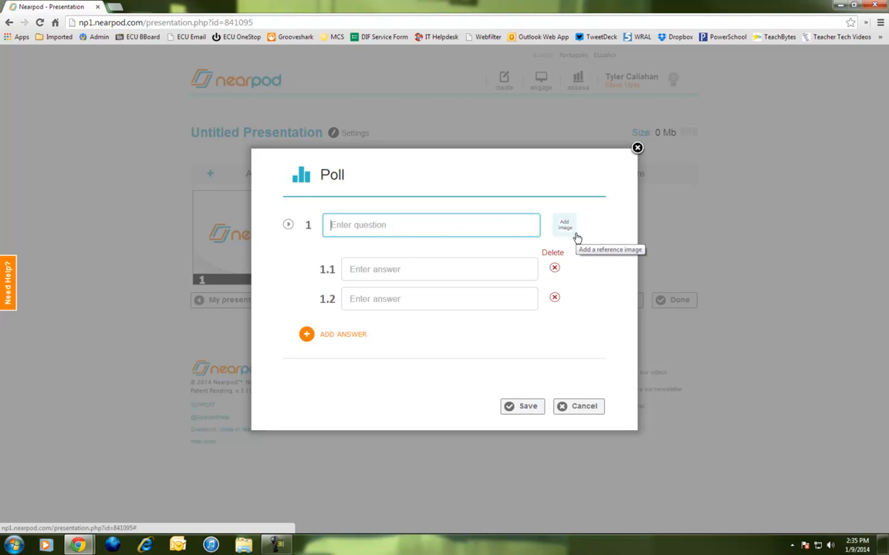
text(The suc)
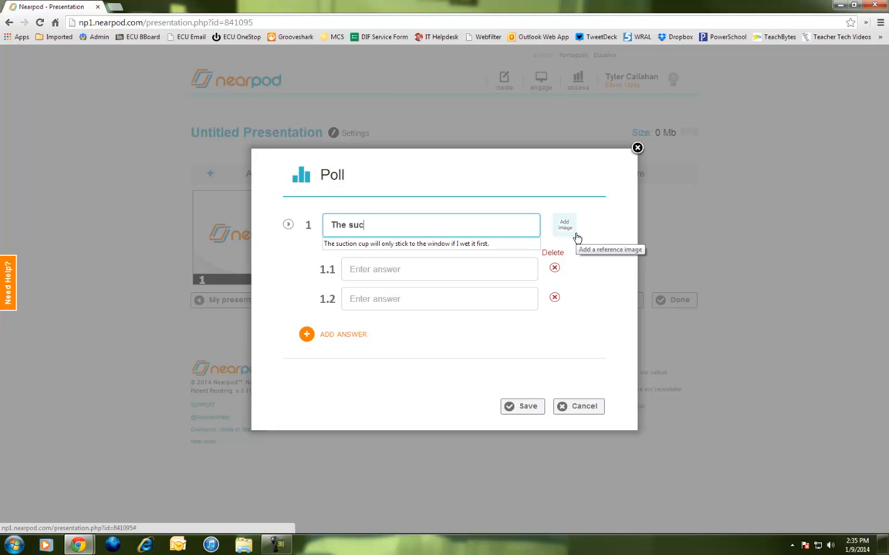
text(tion)
key(Down)
key(Return)
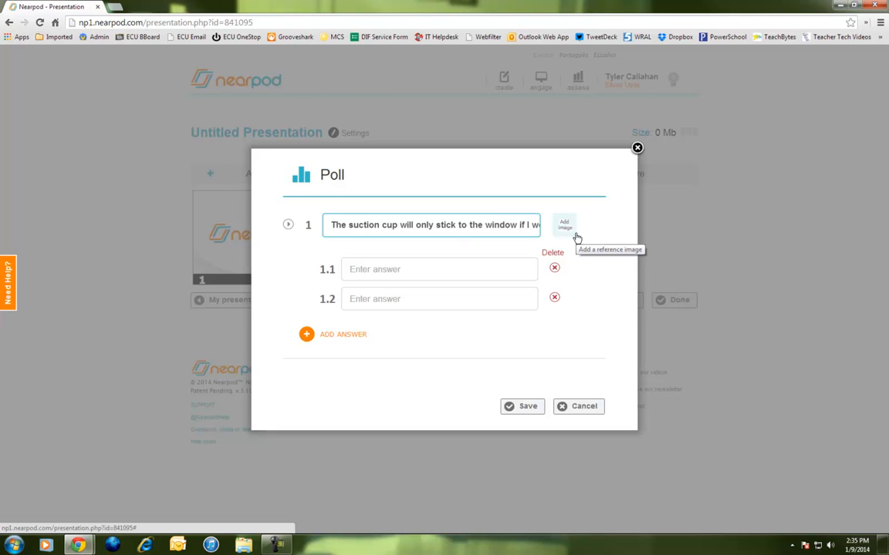
Step: Add six more answer choices to the poll for a total of eight
click(316, 337)
click(327, 364)
click(327, 391)
click(331, 422)
click(331, 451)
click(331, 482)
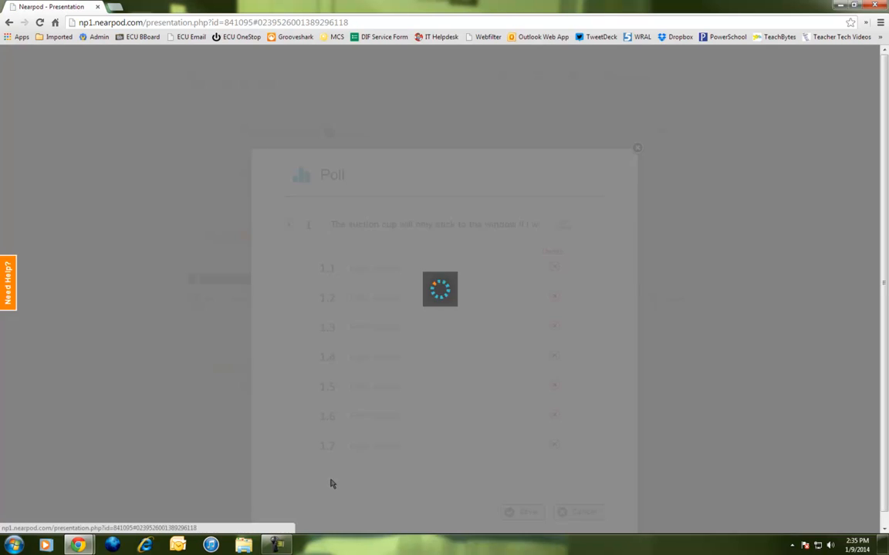
Step: Enter the answers Universal Solvent, Capillary Action, Adhesion, Buoyancy, Surface Tension, Polarity, Cohesion and Density, and save the poll
click(370, 266)
text(Univer)
key(BackSpace)
key(BackSpace)
key(BackSpace)
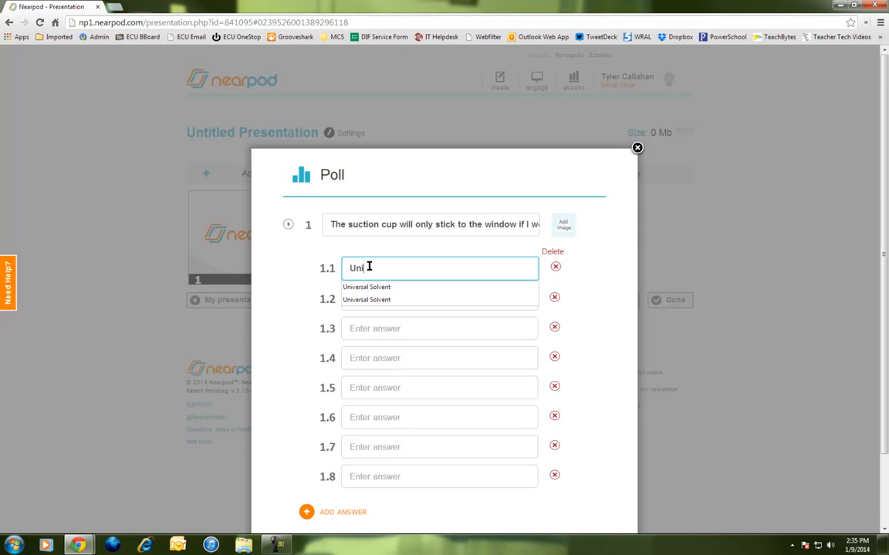
key(Down)
key(Return)
key(Tab)
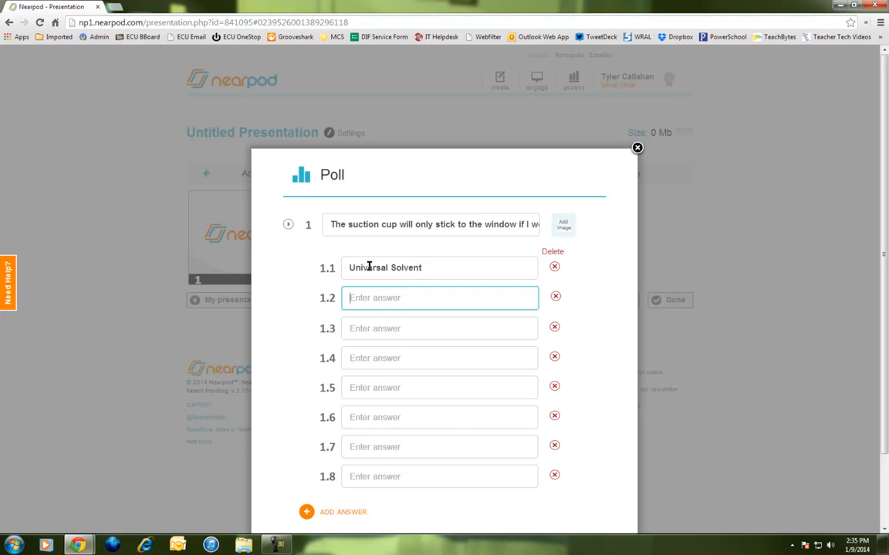
text(Capillary Action)
key(Tab)
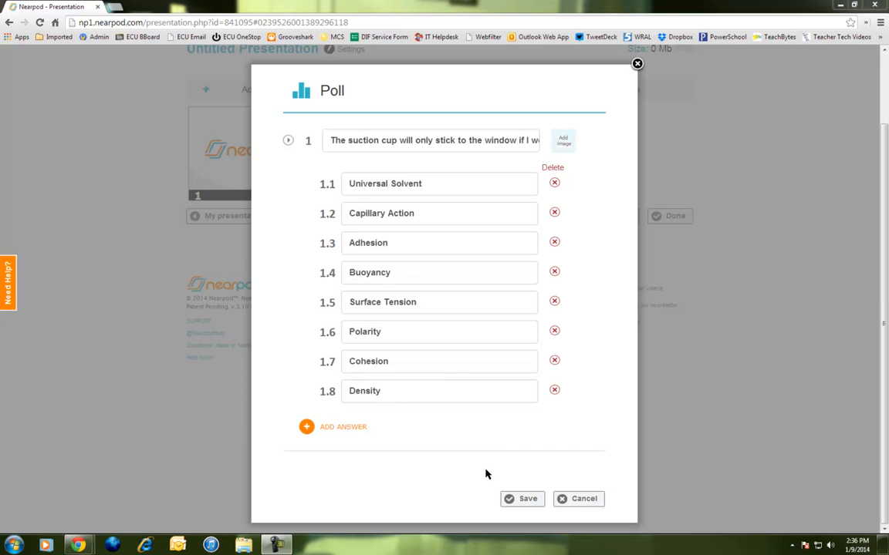
click(513, 499)
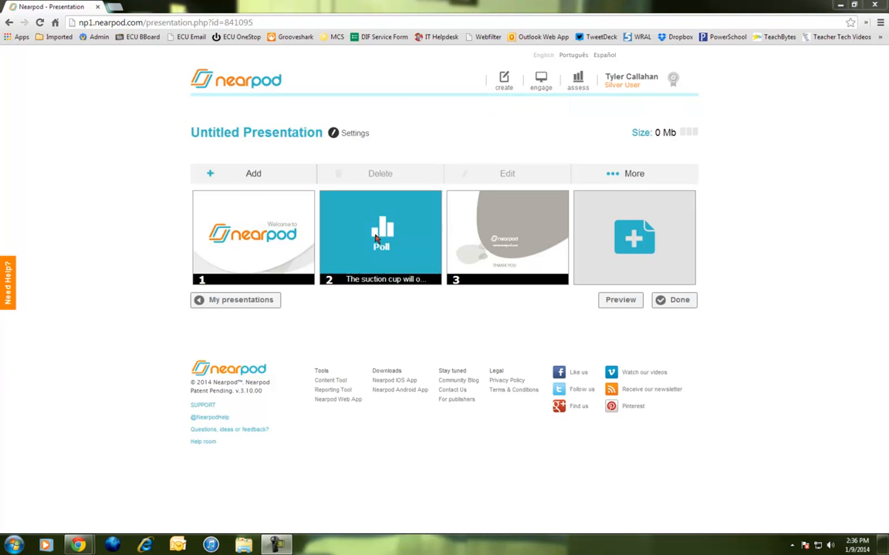
Step: Finish the untitled presentation without publishing it and reopen it for editing
click(679, 302)
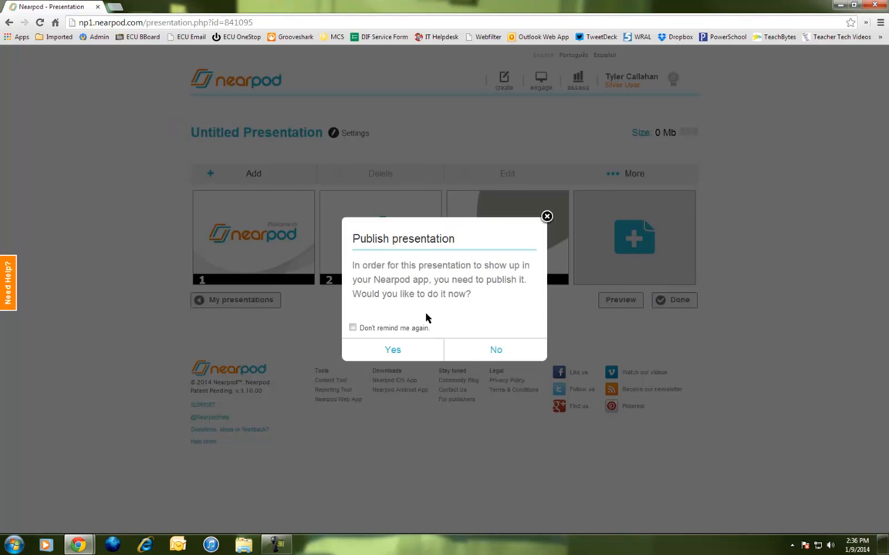
click(494, 349)
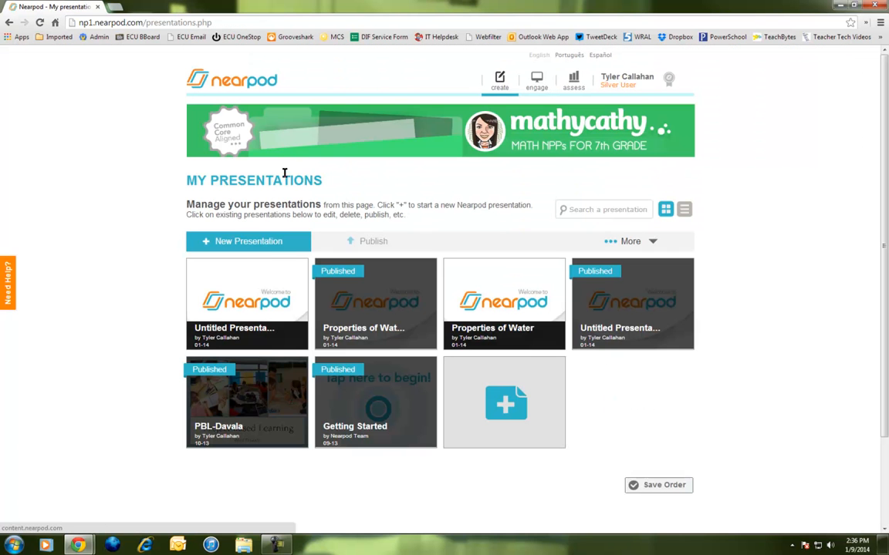
click(245, 301)
click(247, 300)
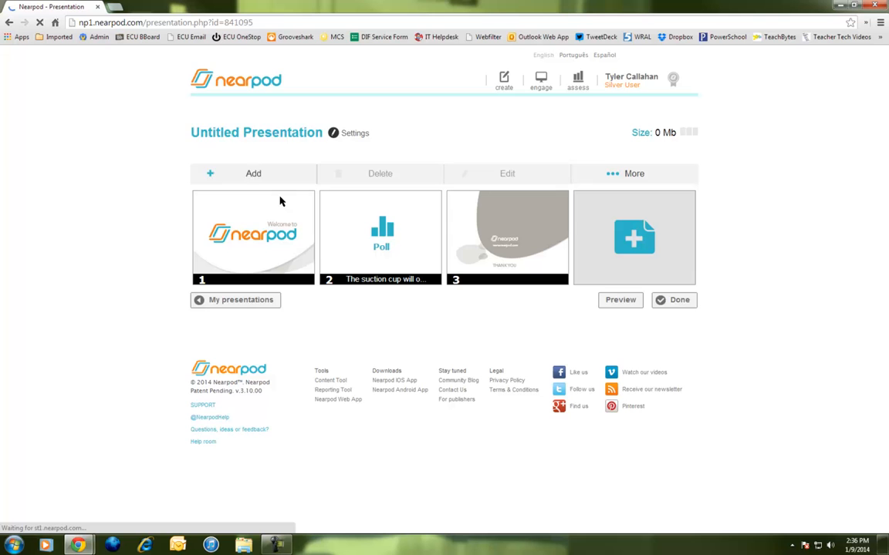
Step: Rename the presentation "Practice Nearpod" and publish it
click(256, 133)
key(BackSpace)
key(BackSpace)
key(BackSpace)
key(BackSpace)
key(BackSpace)
key(BackSpace)
key(BackSpace)
key(BackSpace)
key(BackSpace)
key(BackSpace)
key(BackSpace)
key(BackSpace)
key(BackSpace)
key(BackSpace)
key(BackSpace)
key(BackSpace)
key(BackSpace)
key(BackSpace)
key(BackSpace)
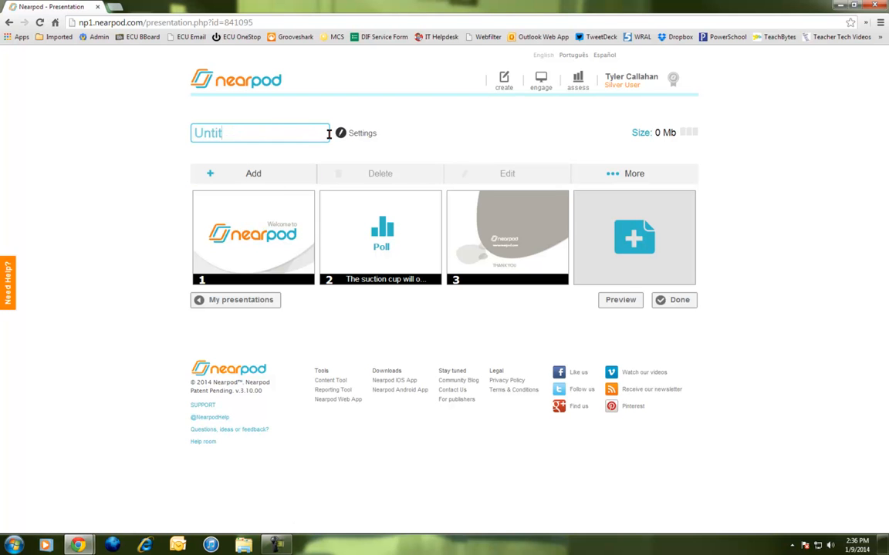
text(Practice Nearpod)
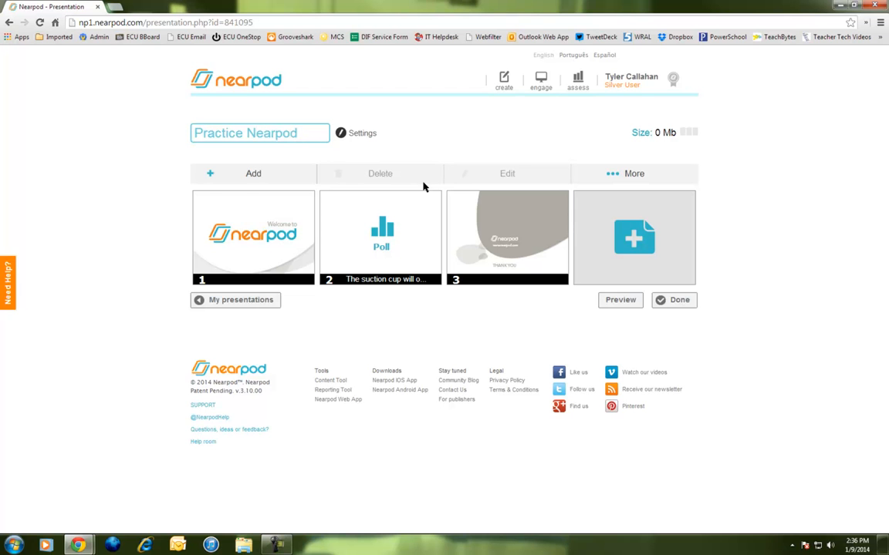
click(674, 300)
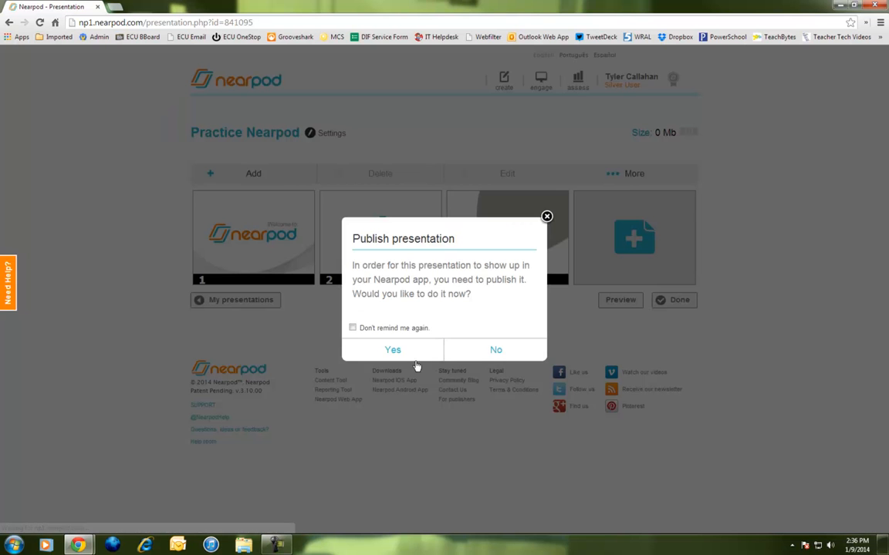
click(388, 352)
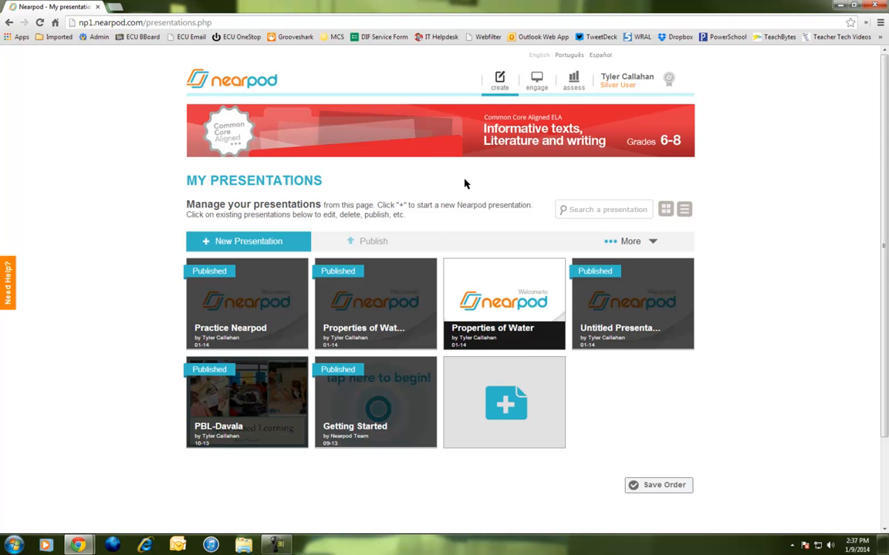
Step: Go to the Engage library and resume the active live session of Properties of Water Nearpod
click(538, 81)
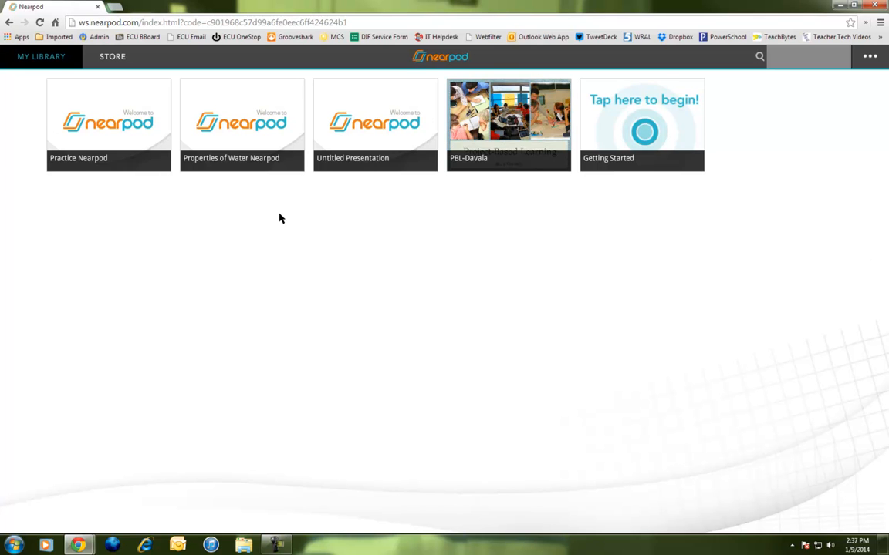
click(238, 129)
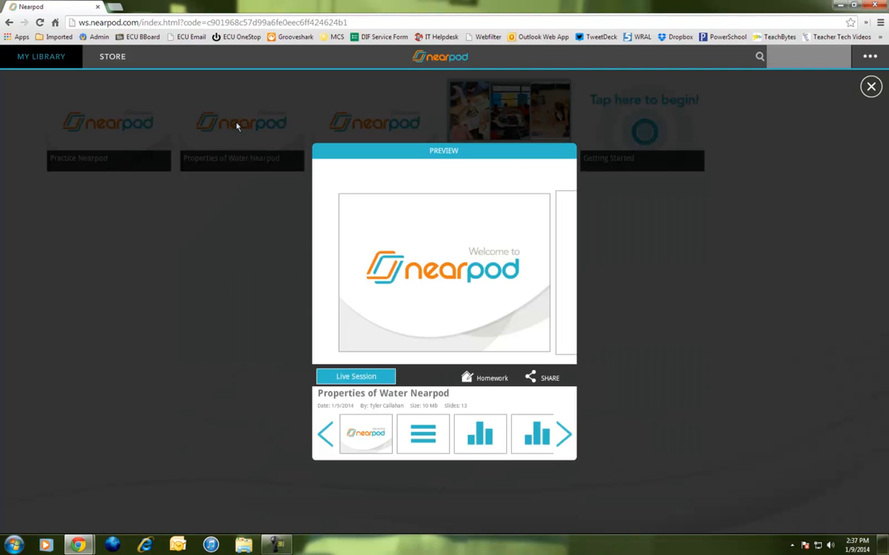
click(379, 378)
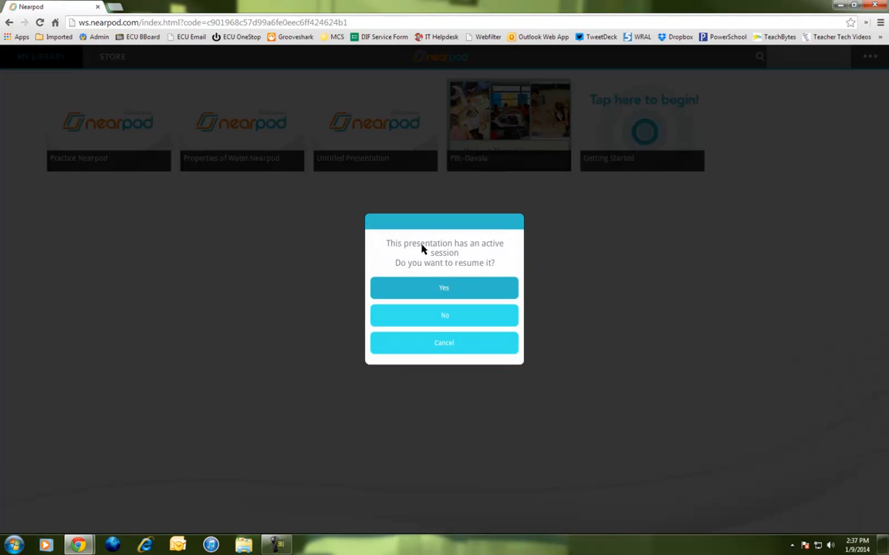
click(444, 296)
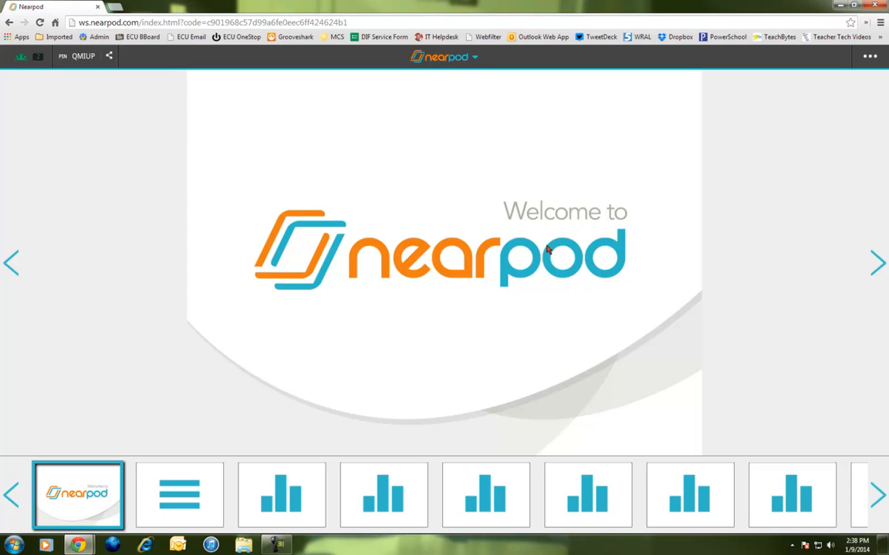
Step: Advance the live session past the student list and the first two polls to the water striders poll
click(876, 266)
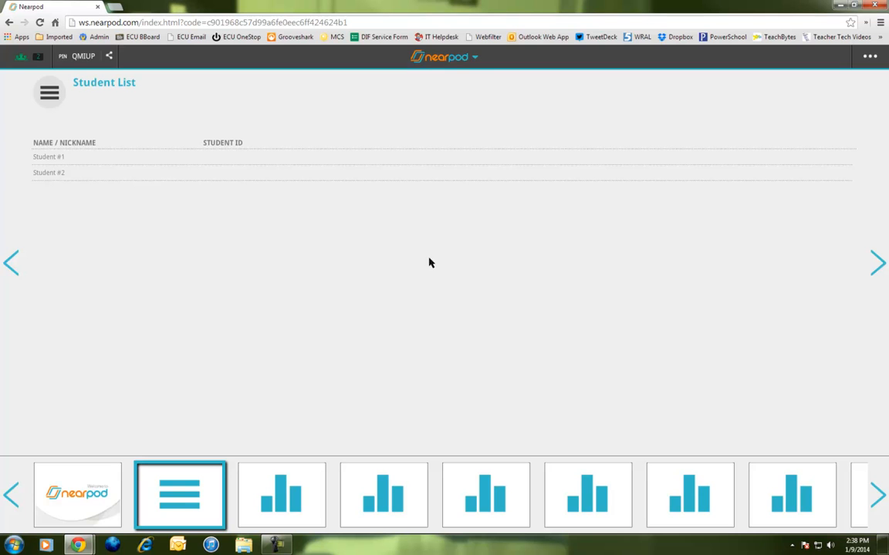
click(876, 266)
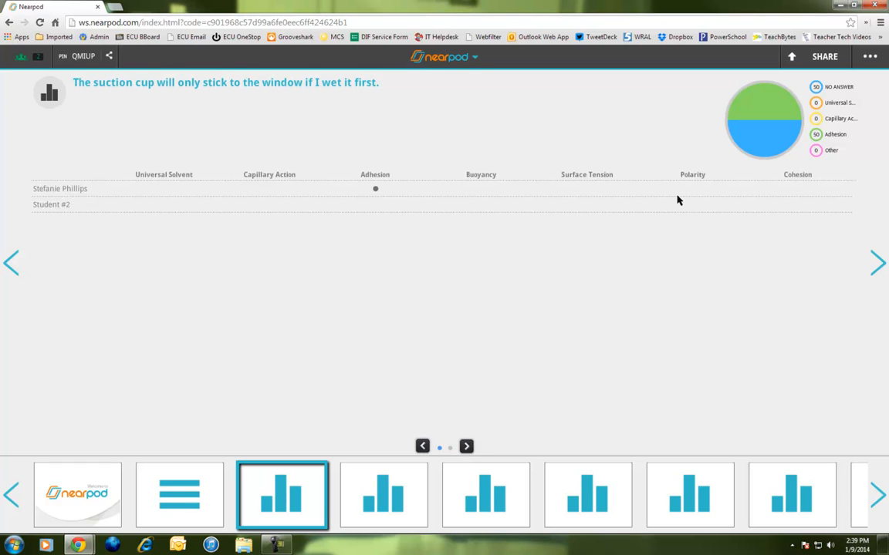
click(880, 265)
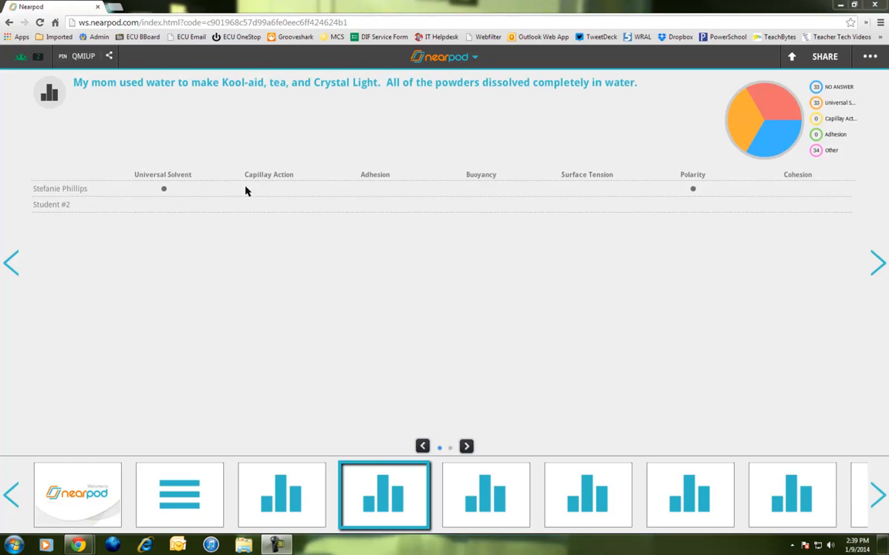
click(466, 447)
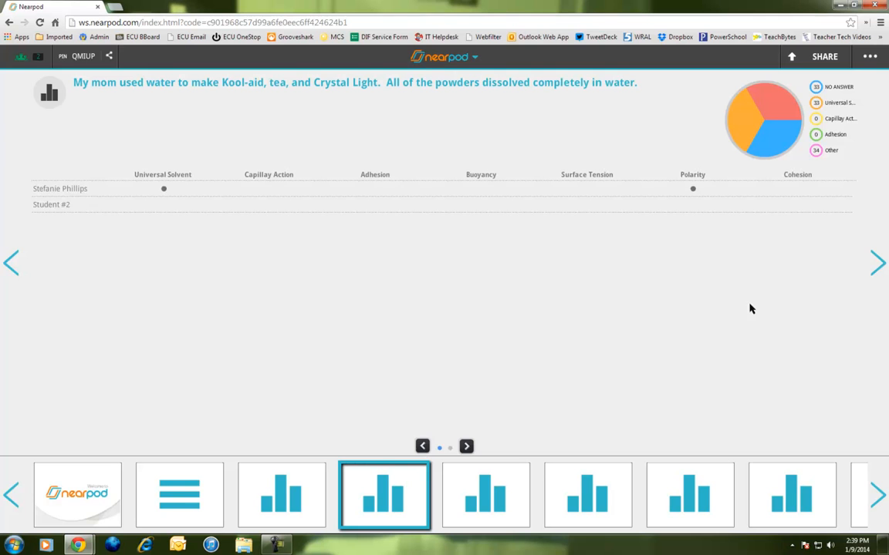
click(879, 263)
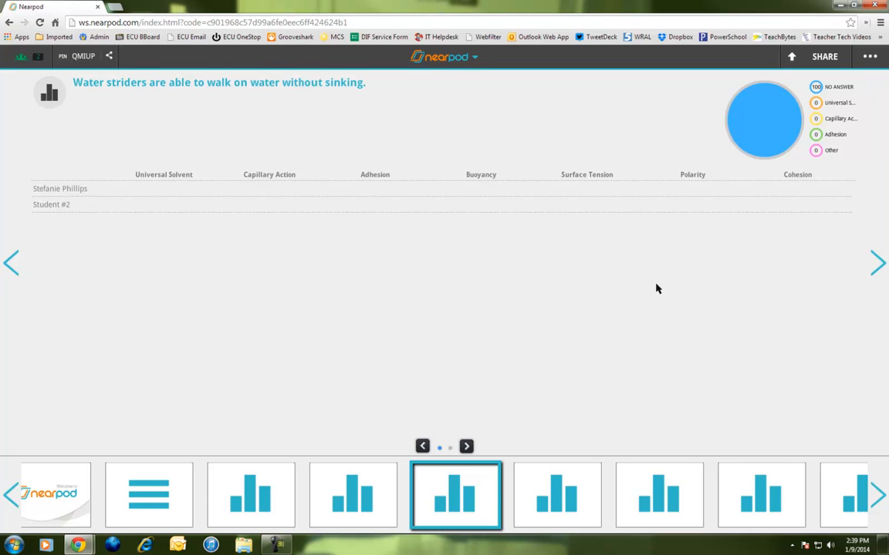
Step: Request an assessment report of the live session and agree to have it sent by e-mail
click(862, 71)
click(861, 58)
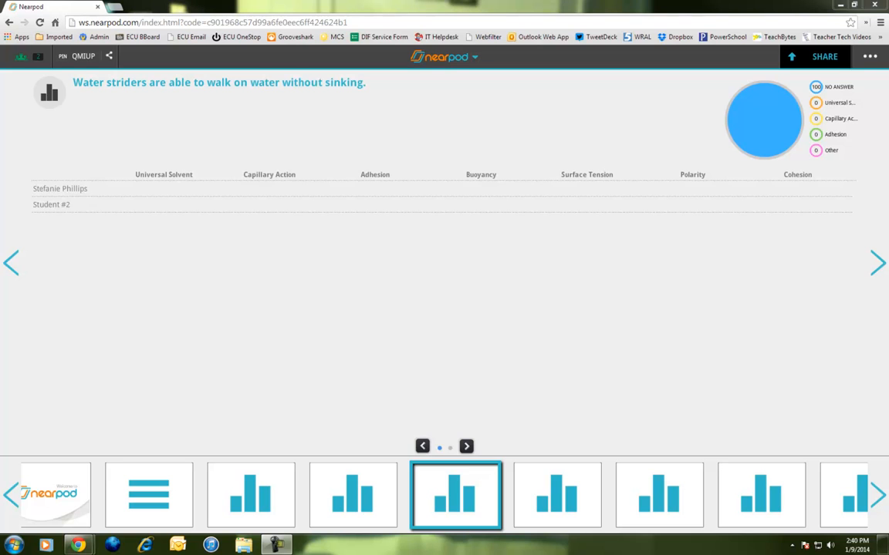
click(476, 61)
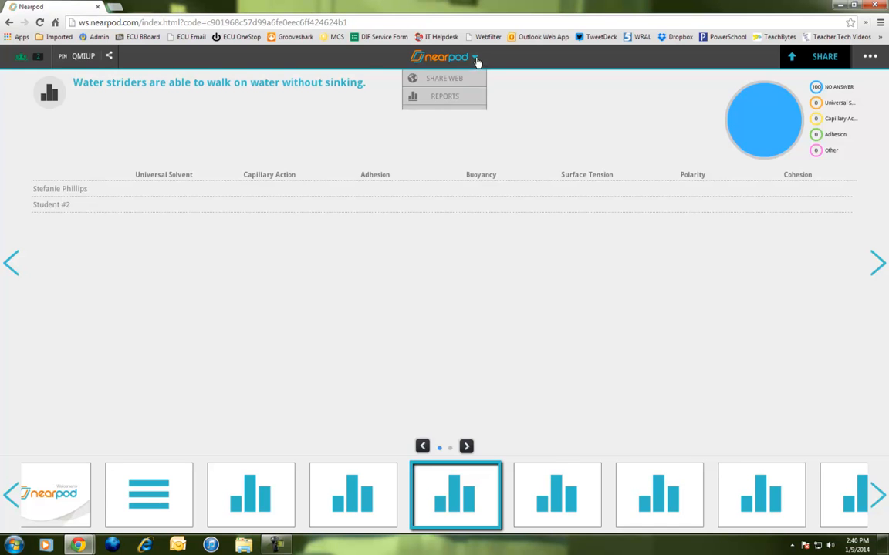
click(460, 98)
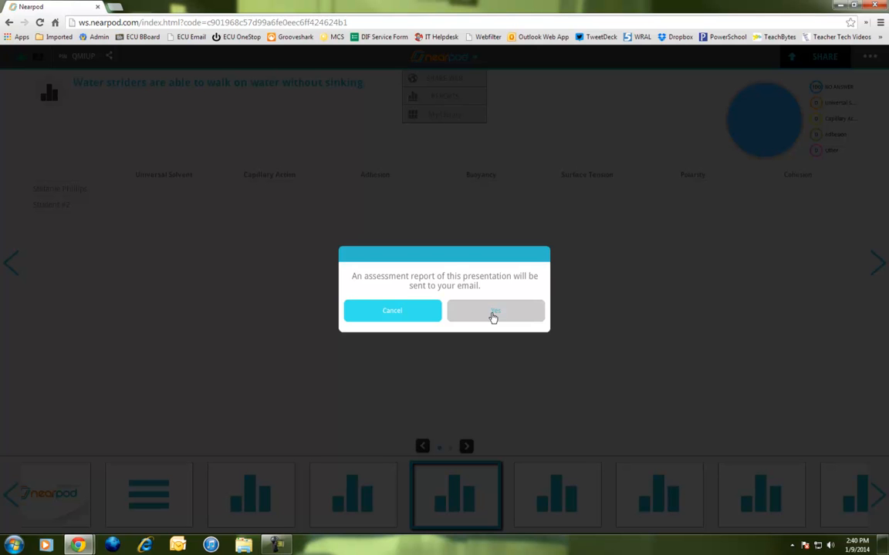
click(494, 312)
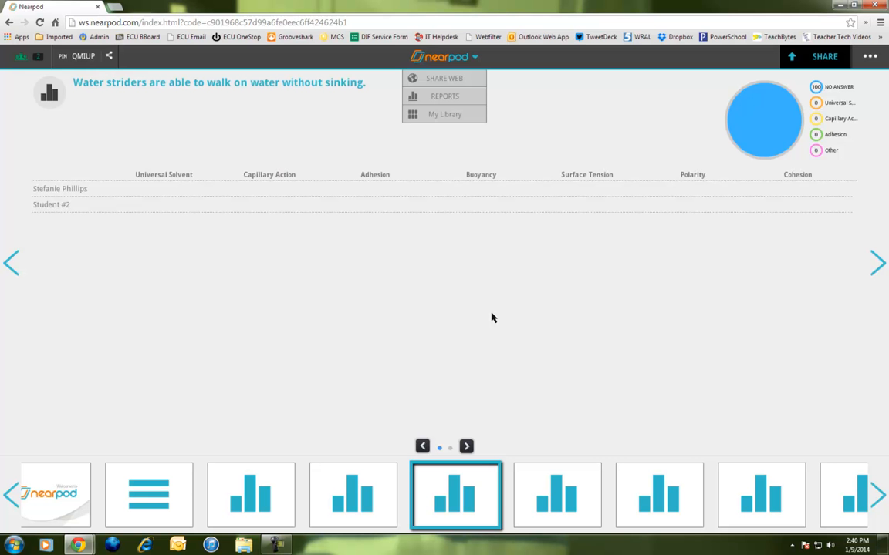